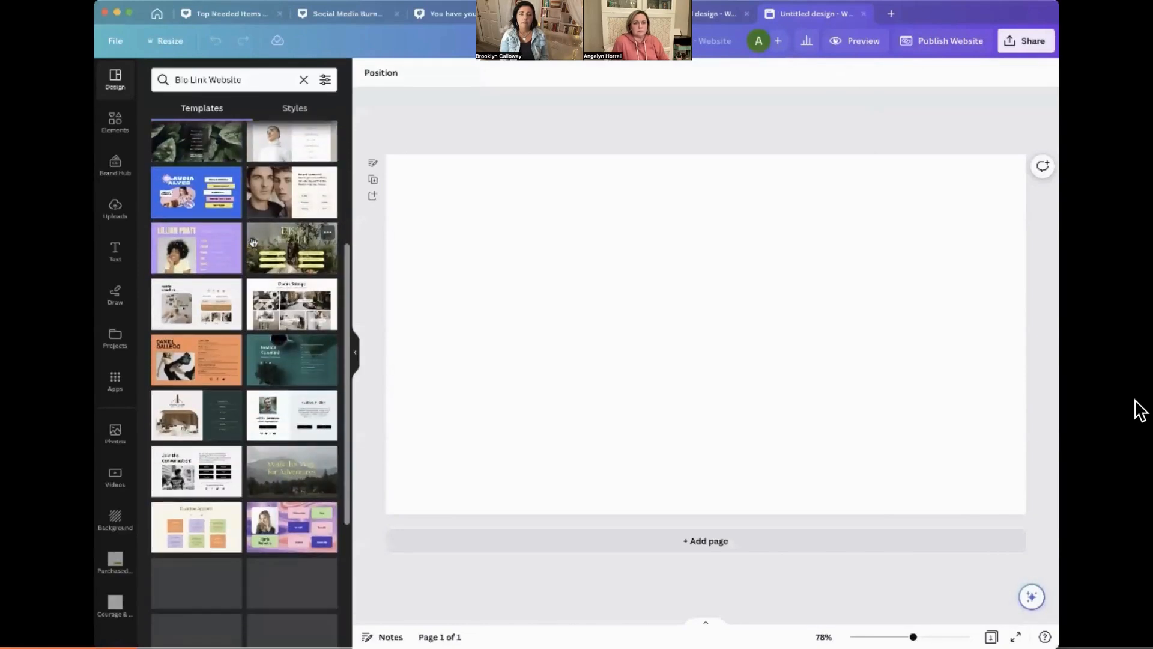
# Apply the blue bio link website template with the pink starburst and colored link buttons to the blank page.
pyautogui.scroll(1, 253, 242)
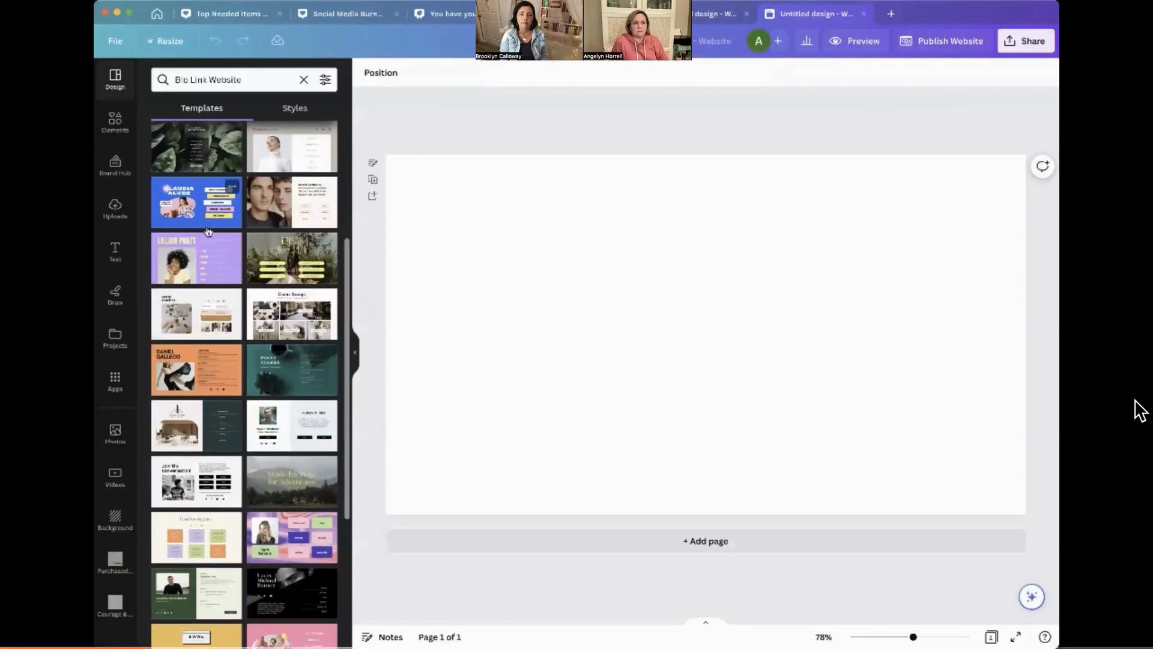
pyautogui.scroll(1, 208, 231)
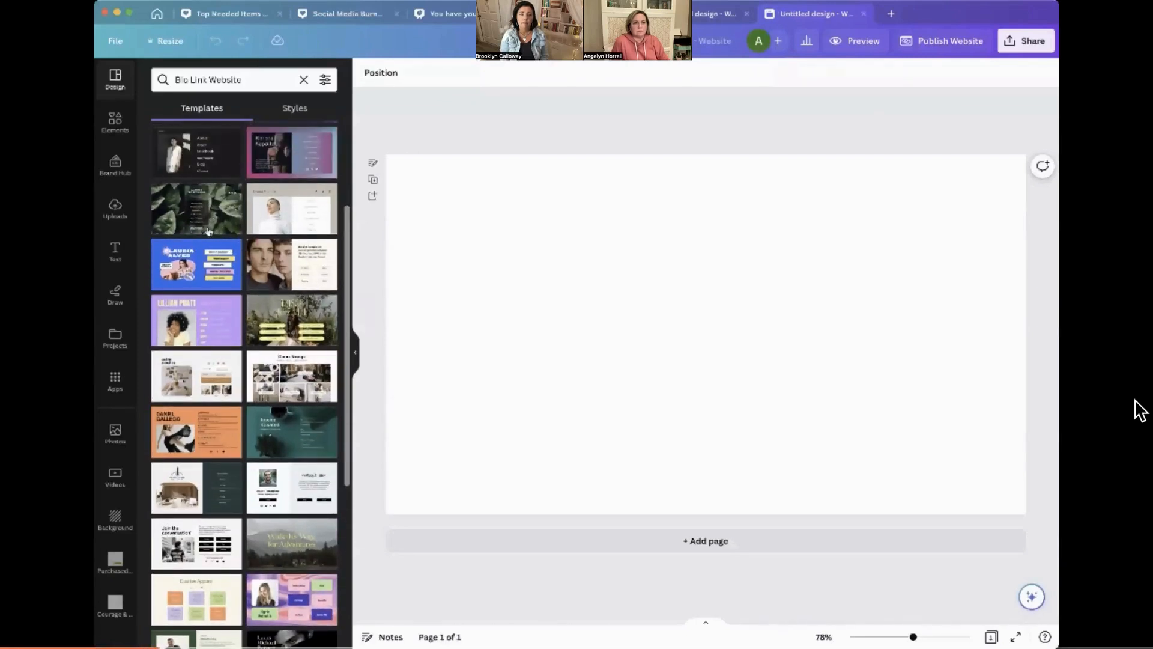
pyautogui.click(201, 264)
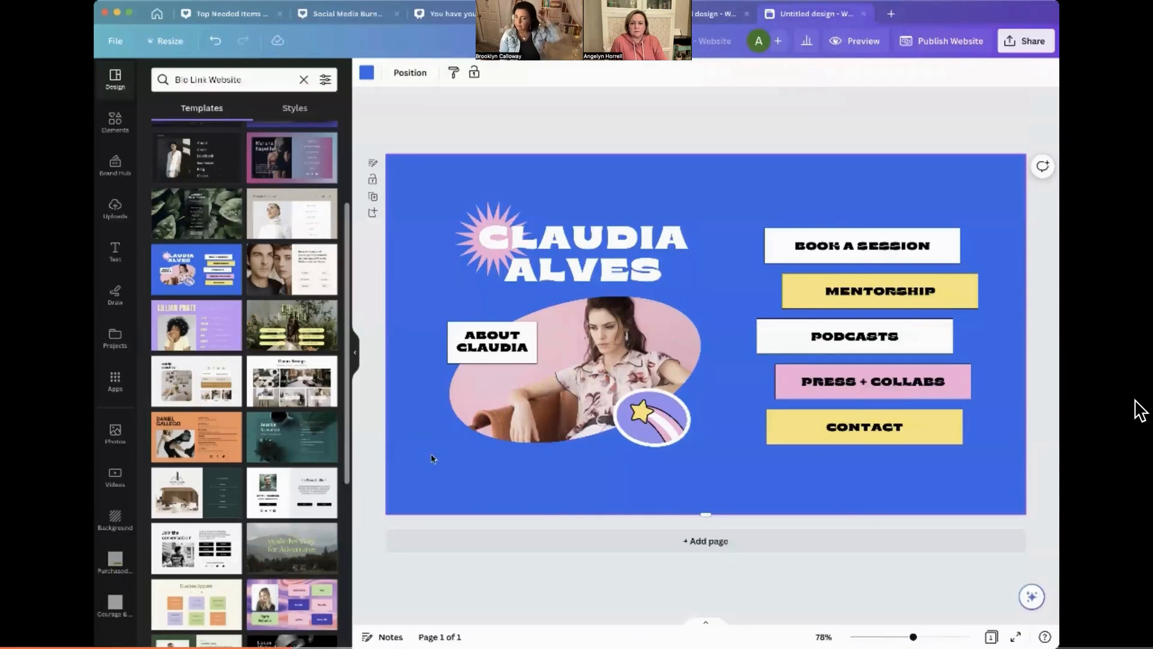
# Inspect the template's editable parts: the background color, title text, pink starburst and oval photo.
pyautogui.click(366, 76)
pyautogui.click(485, 223)
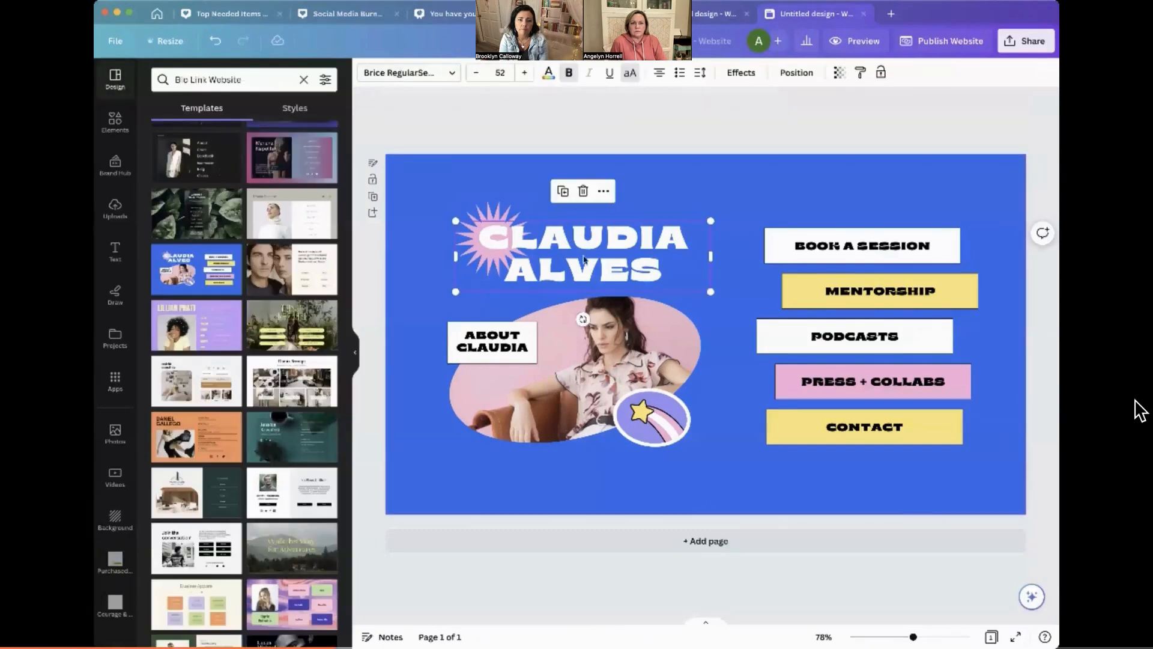
pyautogui.click(482, 213)
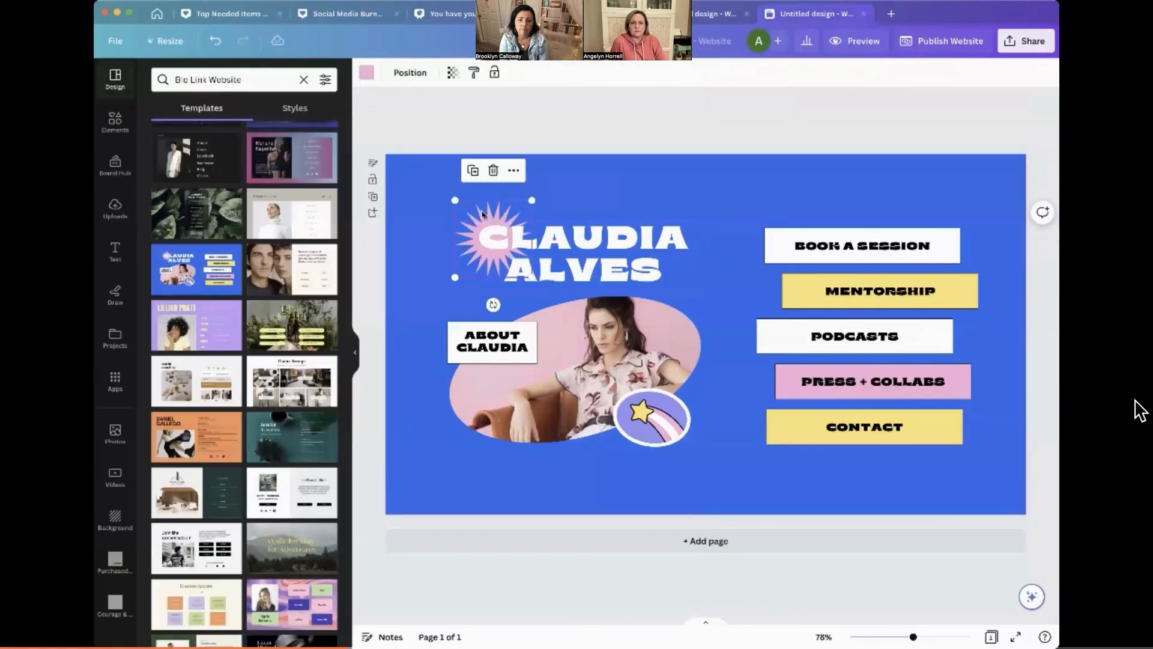
pyautogui.click(605, 364)
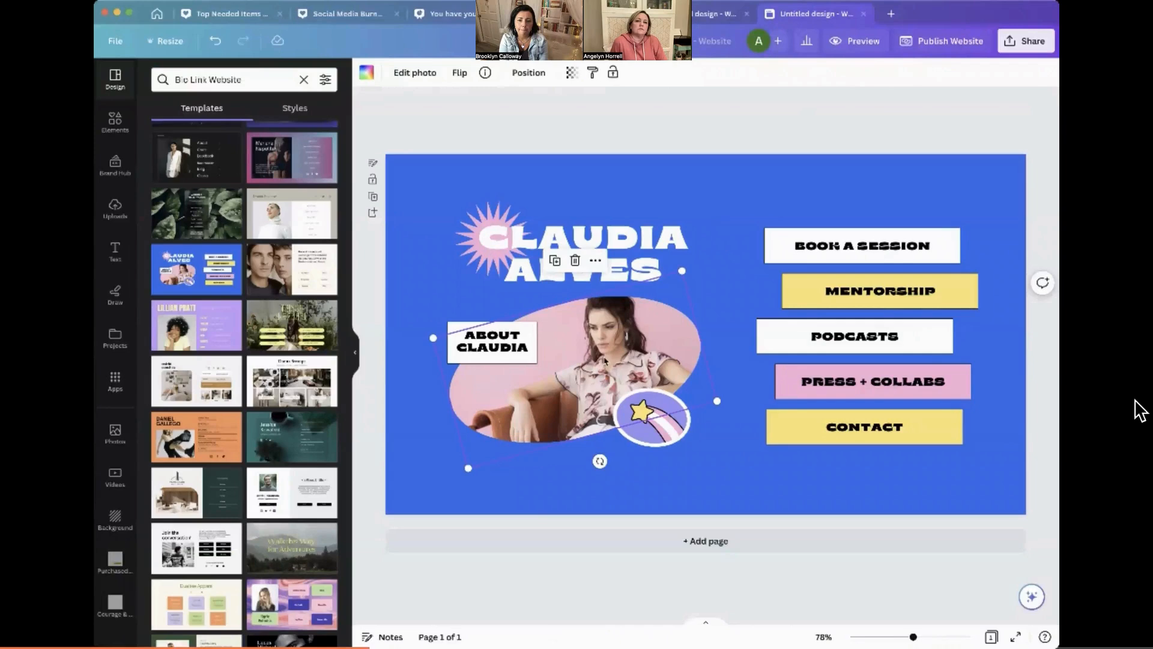
# Search the elements for "frame" and try a torn-paper photo frame over the template's photo.
pyautogui.click(117, 129)
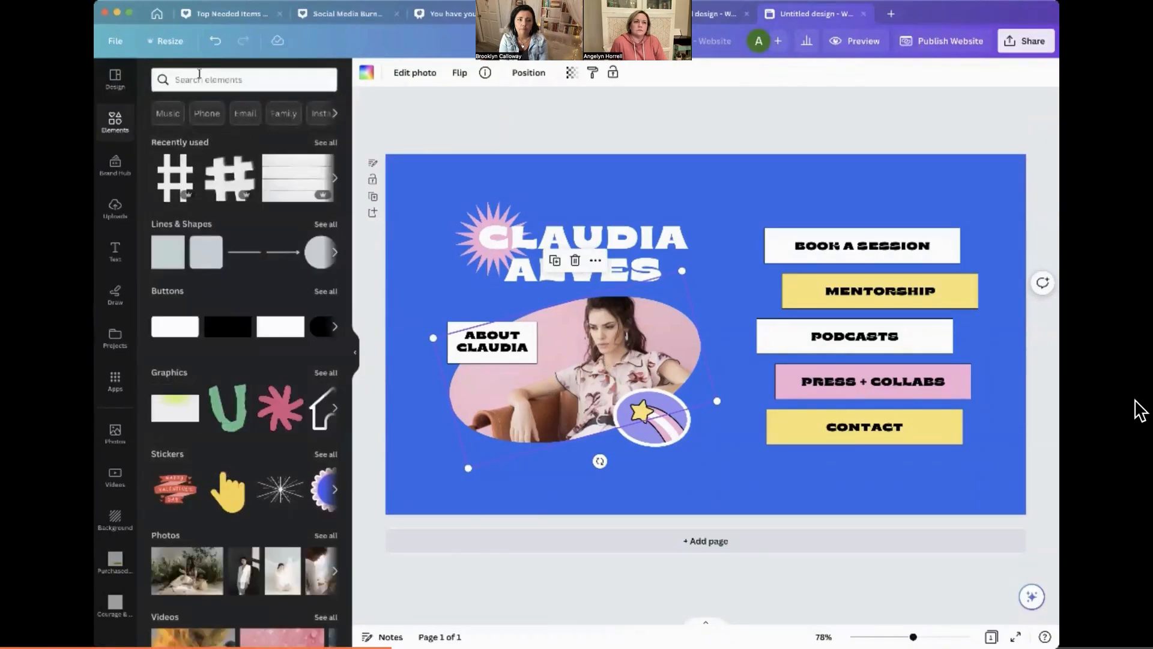
pyautogui.click(200, 78)
pyautogui.write('frame')
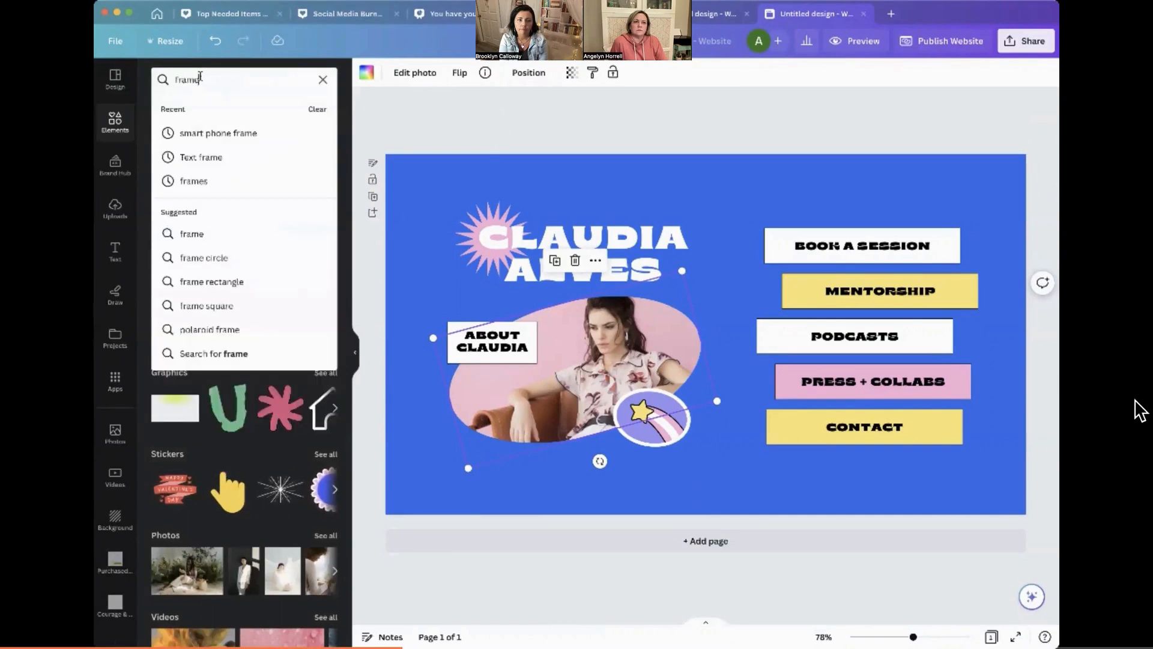
pyautogui.press('Return')
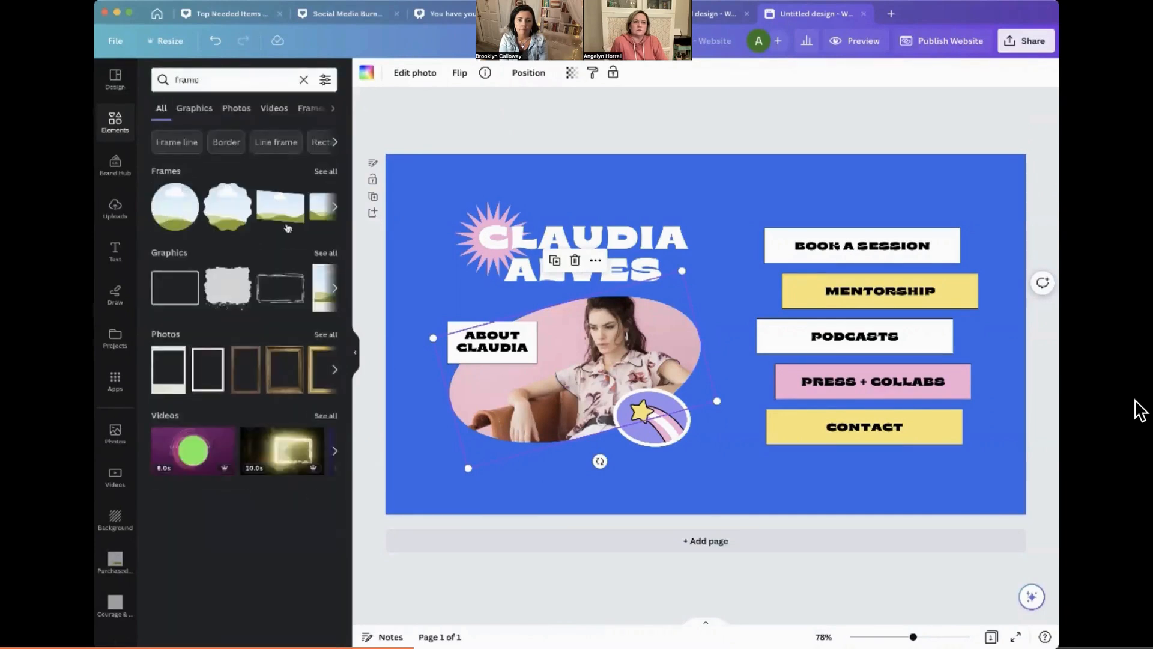
pyautogui.hscroll(2, 317, 216)
pyautogui.hscroll(5, 317, 216)
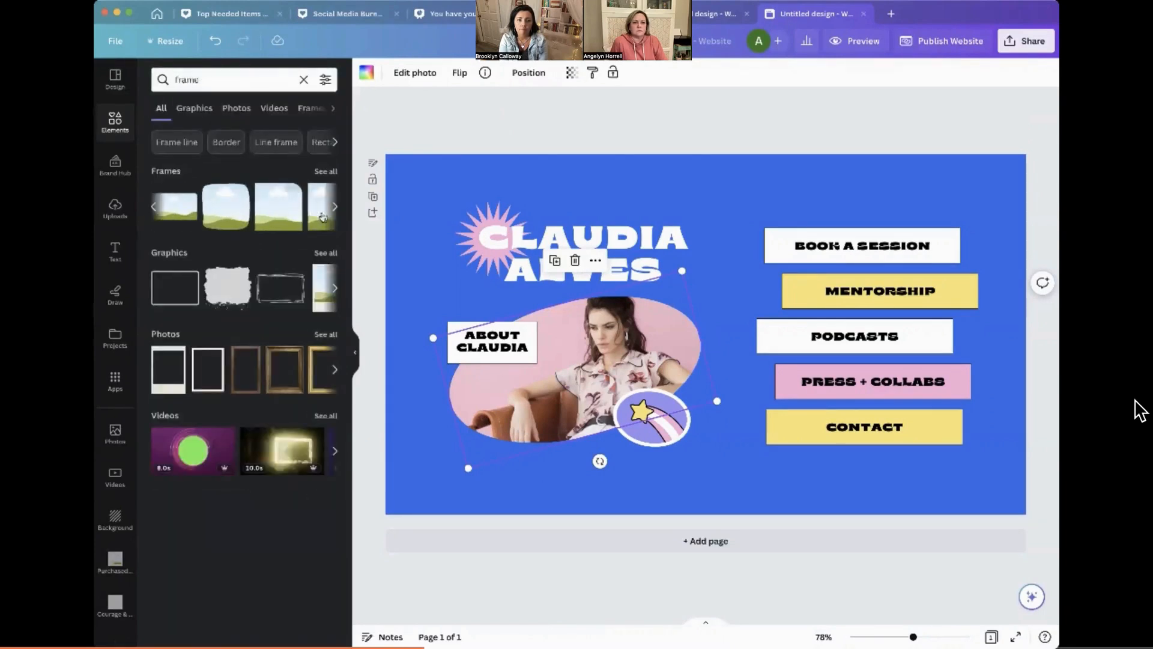
pyautogui.moveTo(188, 211); pyautogui.dragTo(476, 295)
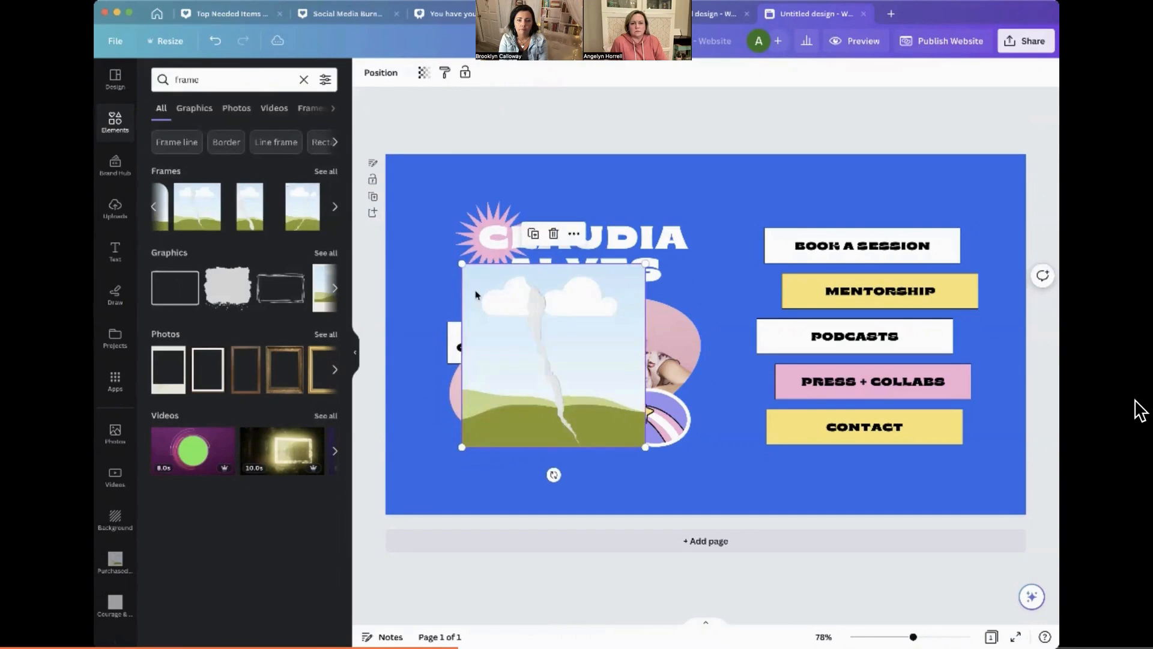
pyautogui.press('Delete')
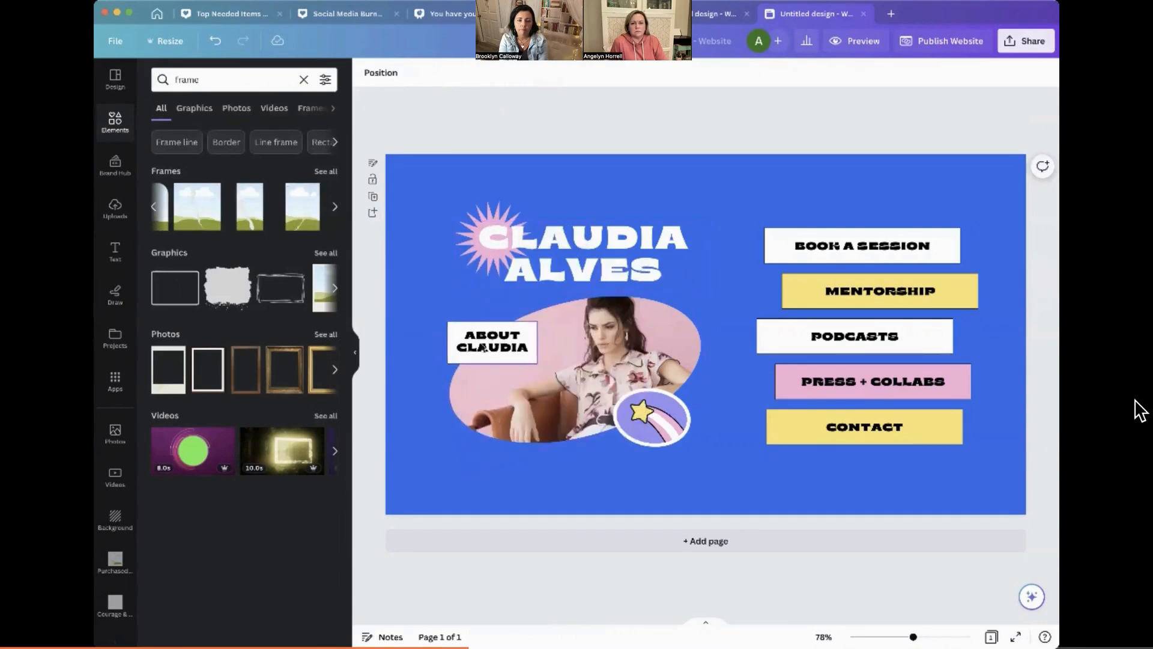
# Add the beige bio link template with the white turtleneck portrait as a new second page.
pyautogui.click(652, 427)
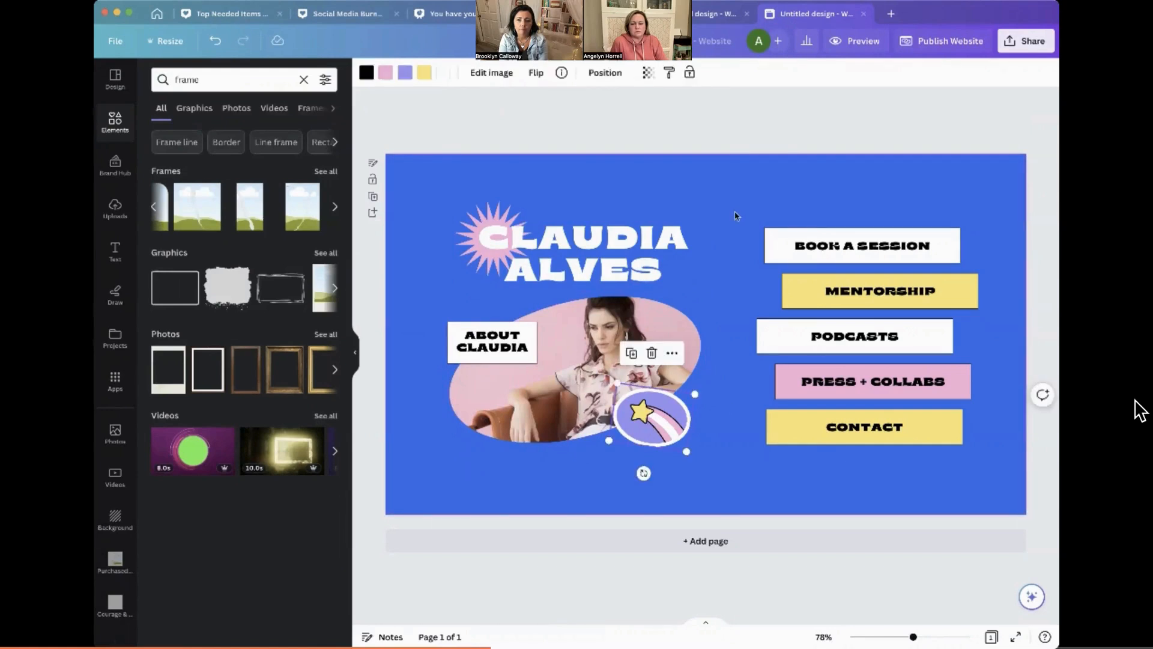
pyautogui.click(115, 78)
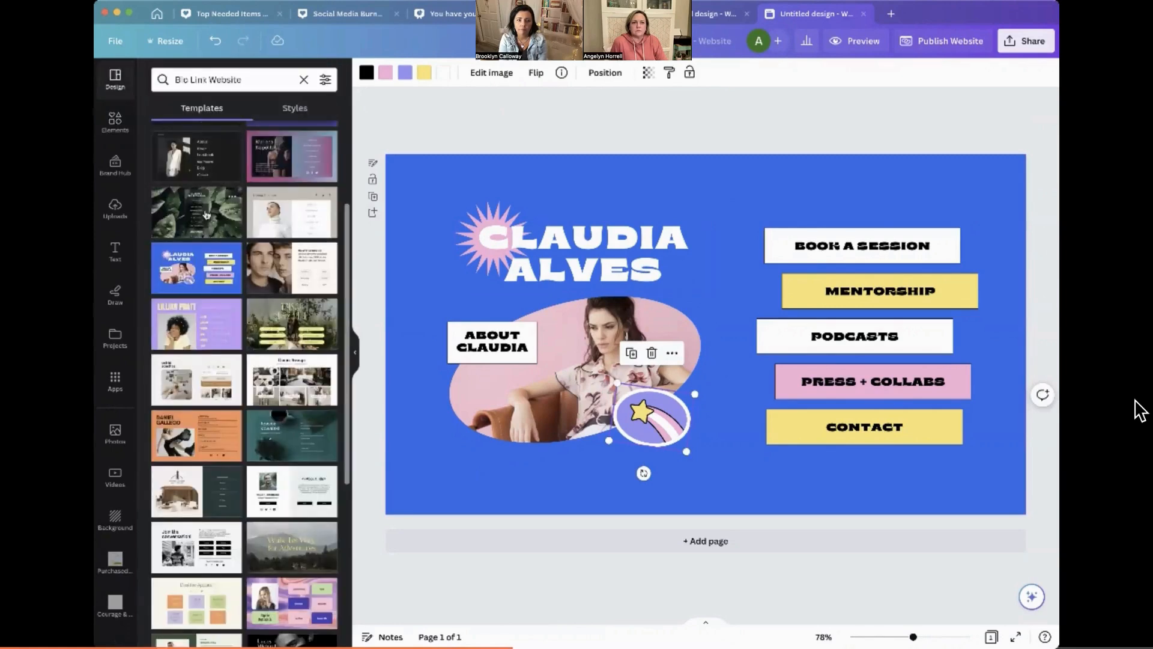
pyautogui.click(302, 221)
pyautogui.click(625, 366)
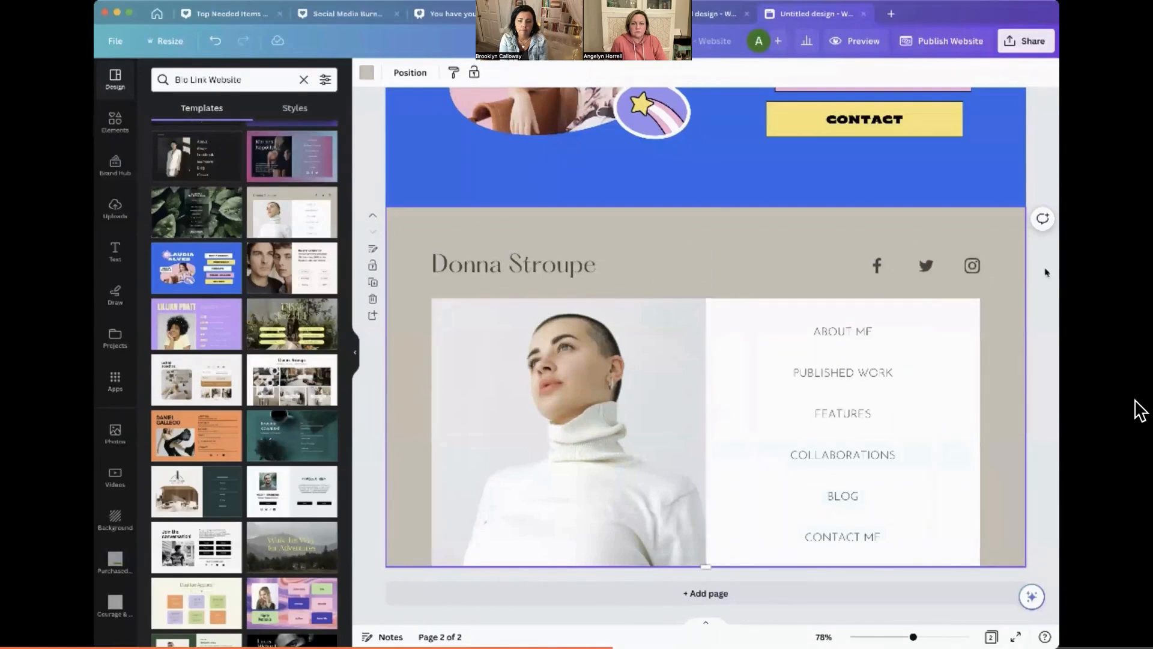
# Open the link entry for the ABOUT ME text on the second page and dismiss it.
pyautogui.click(859, 338)
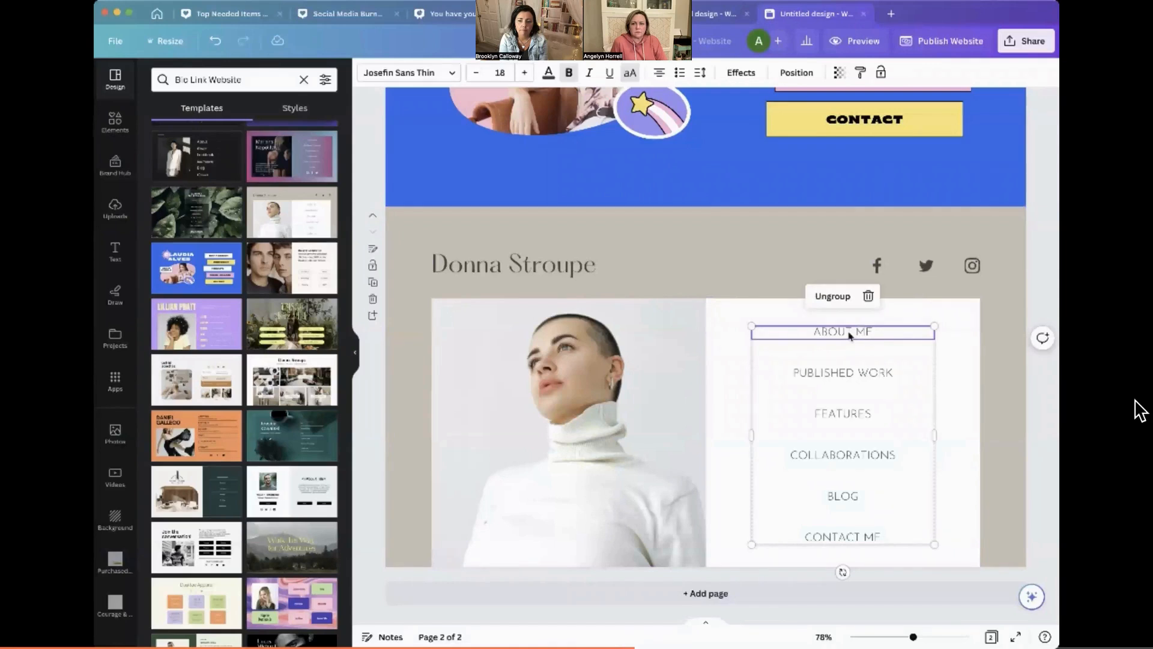
pyautogui.click(865, 123)
pyautogui.click(860, 336)
pyautogui.rightClick(850, 334)
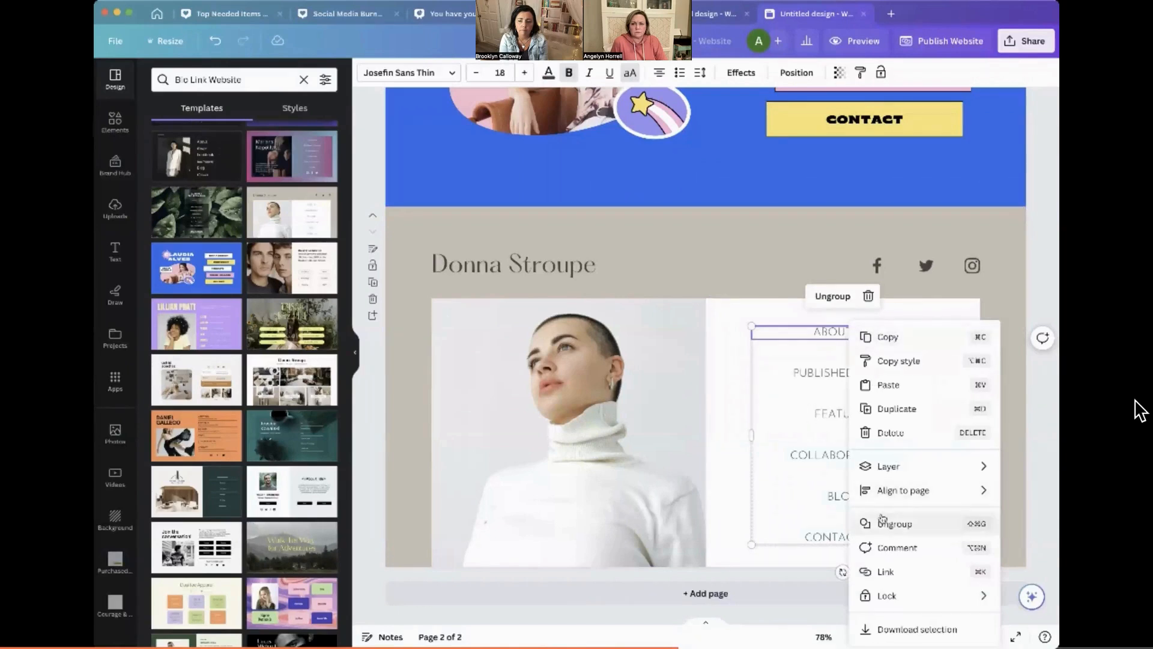
pyautogui.click(886, 574)
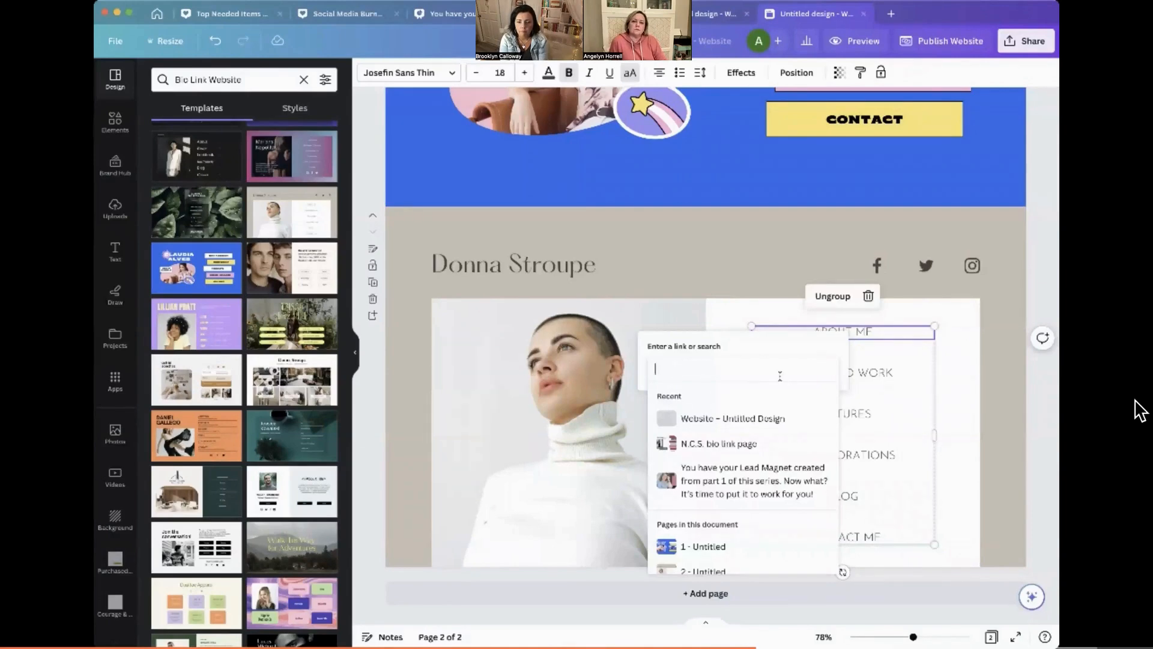
pyautogui.click(784, 281)
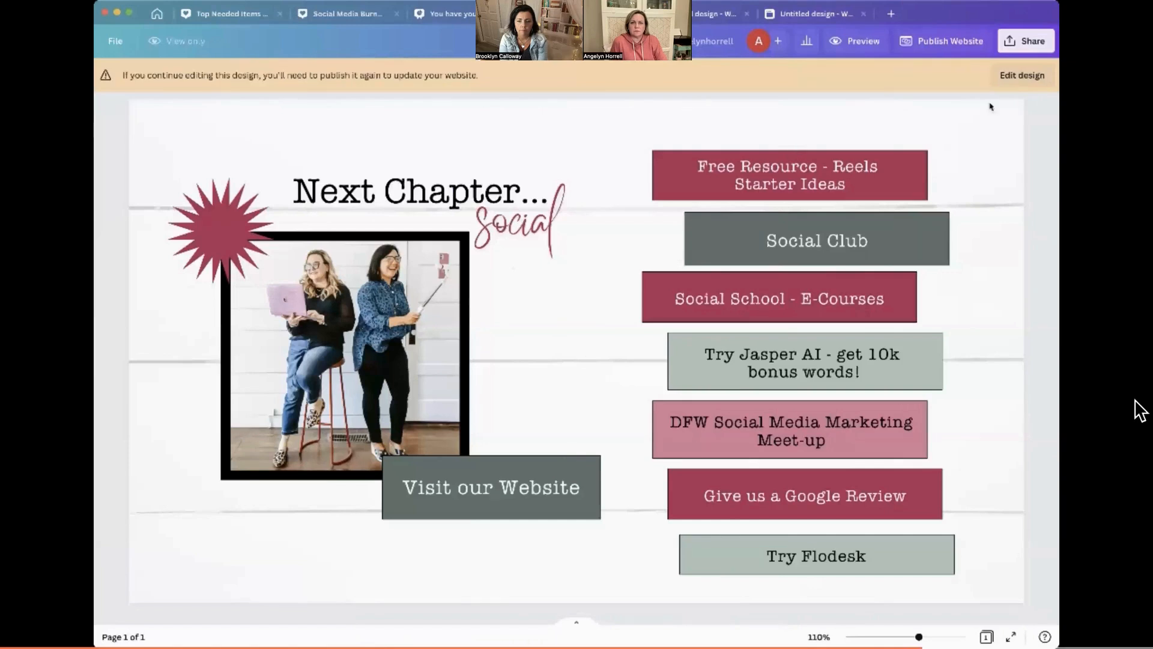
# Publish the Next Chapter Social bio link page to nextchaptersocial.my.canva.site and copy the live website's URL.
pyautogui.click(938, 42)
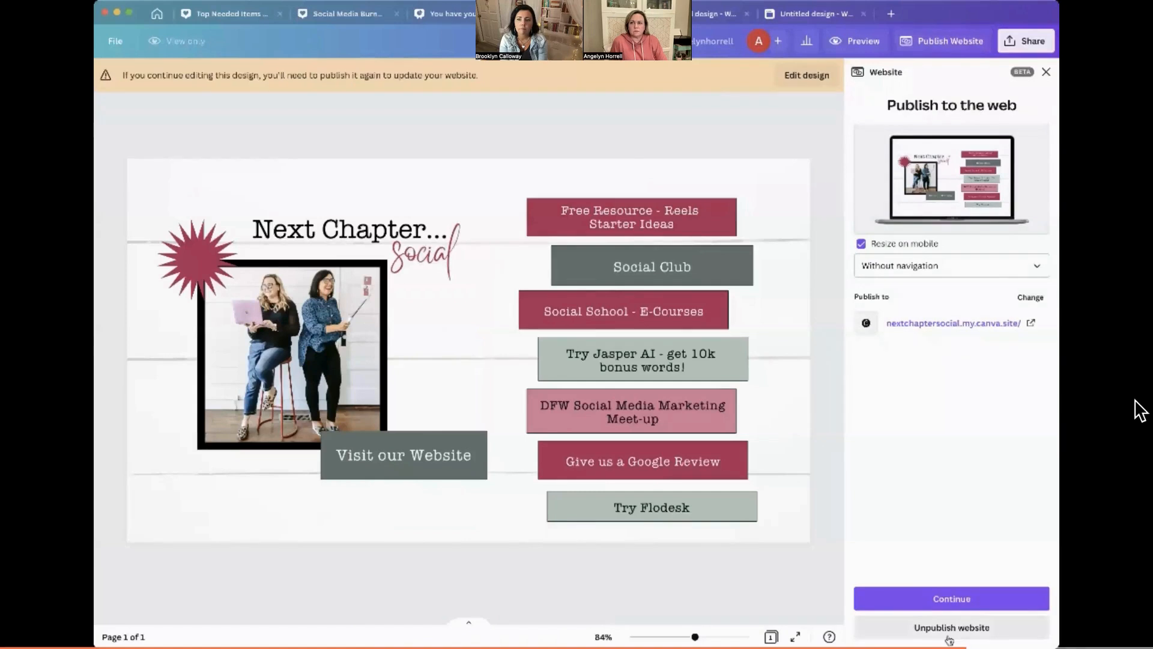
pyautogui.click(925, 605)
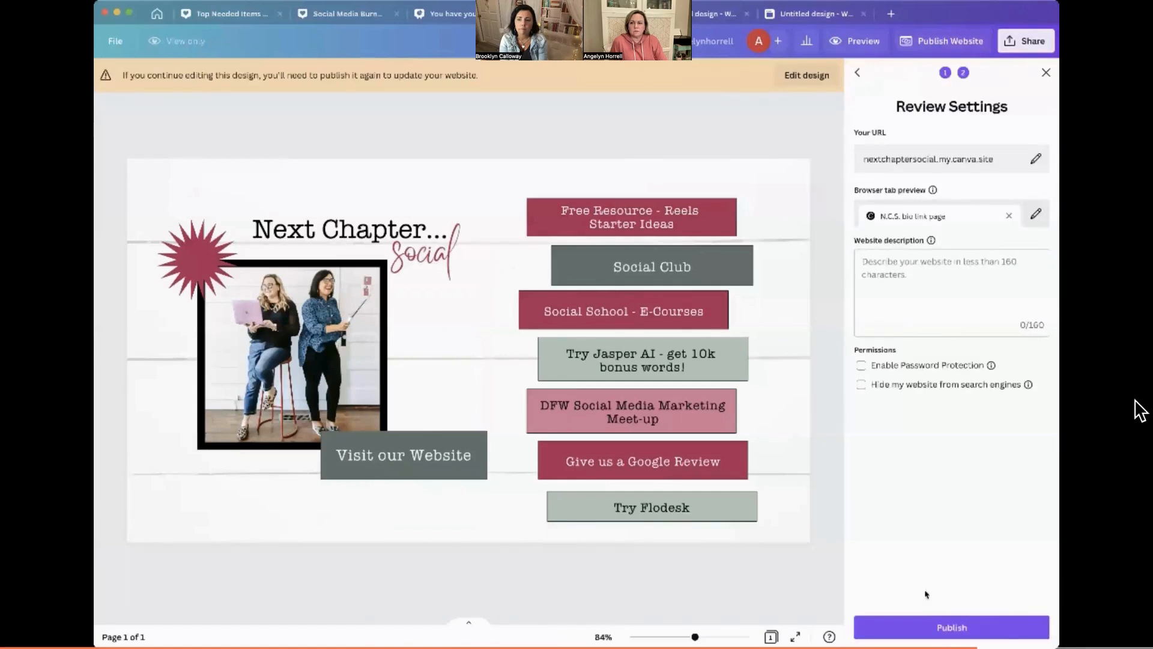
pyautogui.click(945, 627)
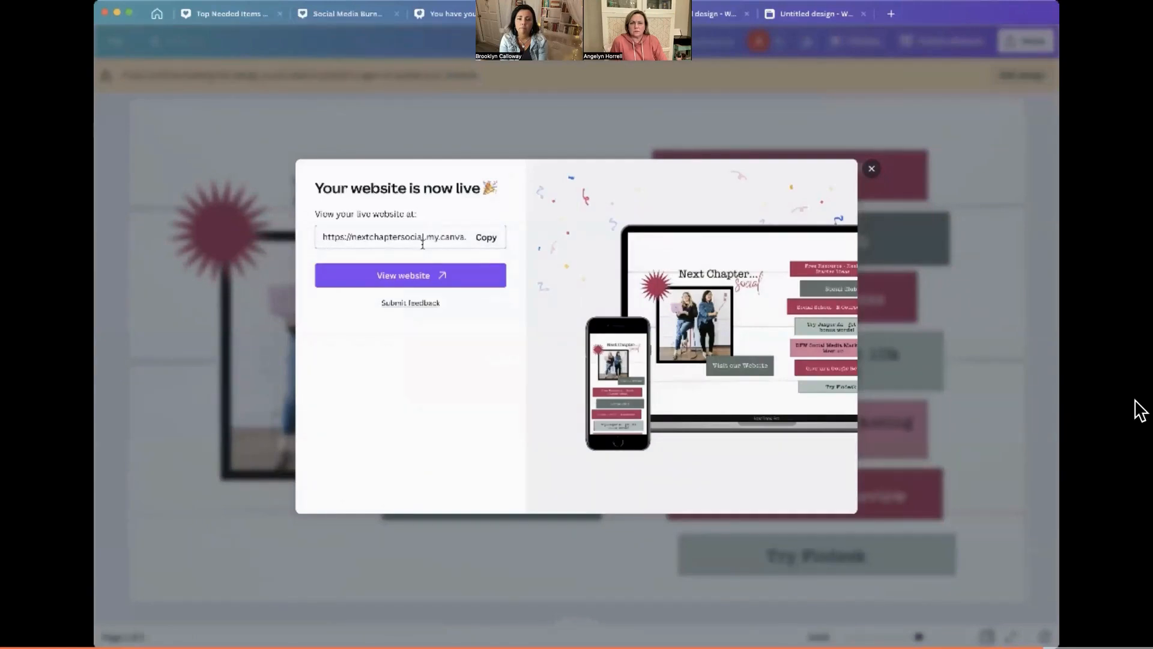
pyautogui.click(488, 238)
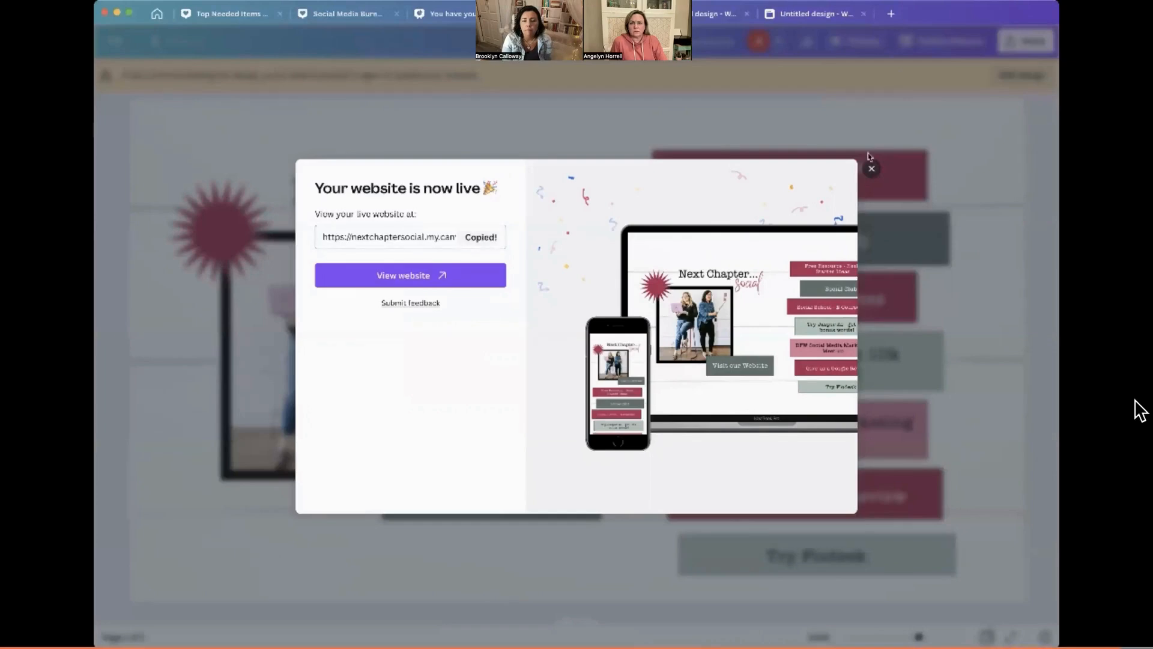
pyautogui.click(872, 170)
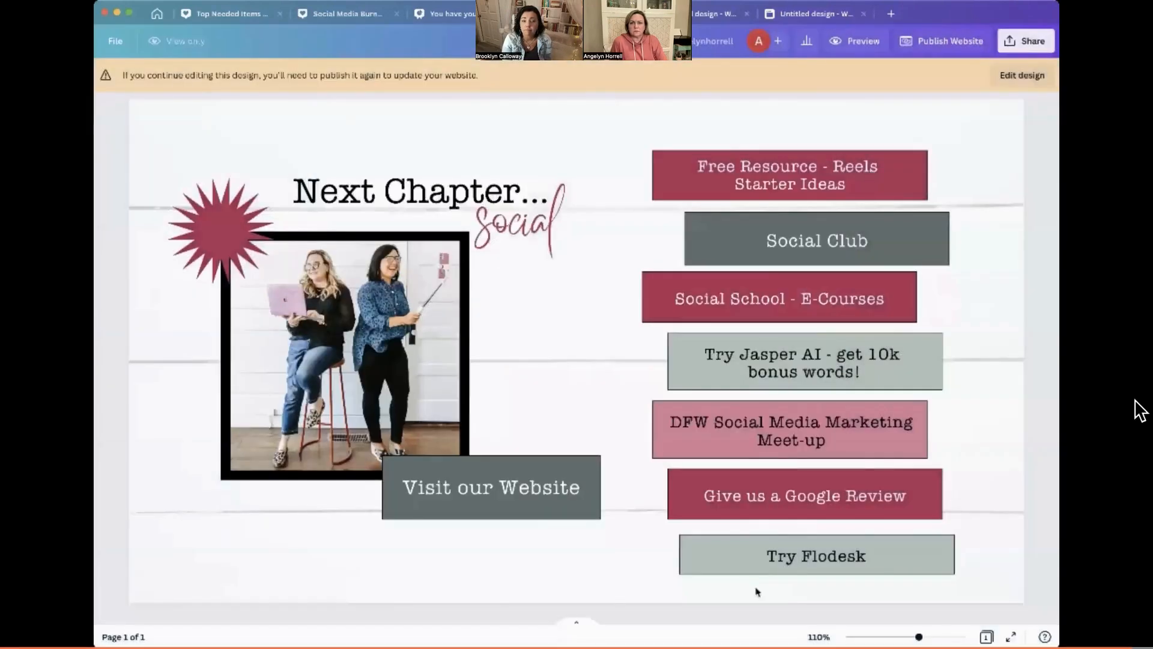